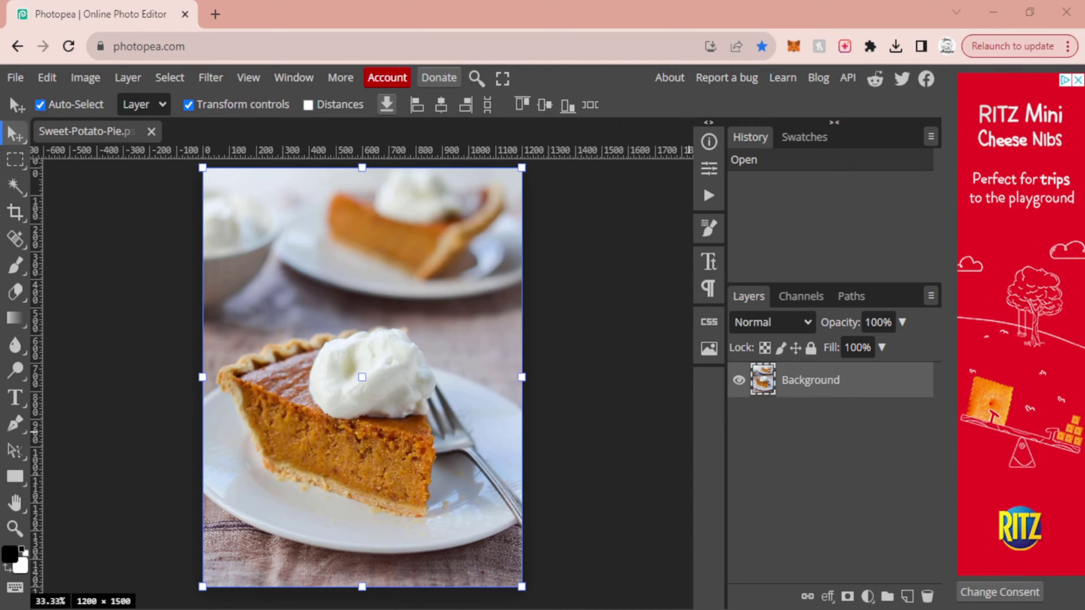
# Duplicate the Background layer and activate the Magic Replace tool.
pyautogui.rightClick(807, 395)
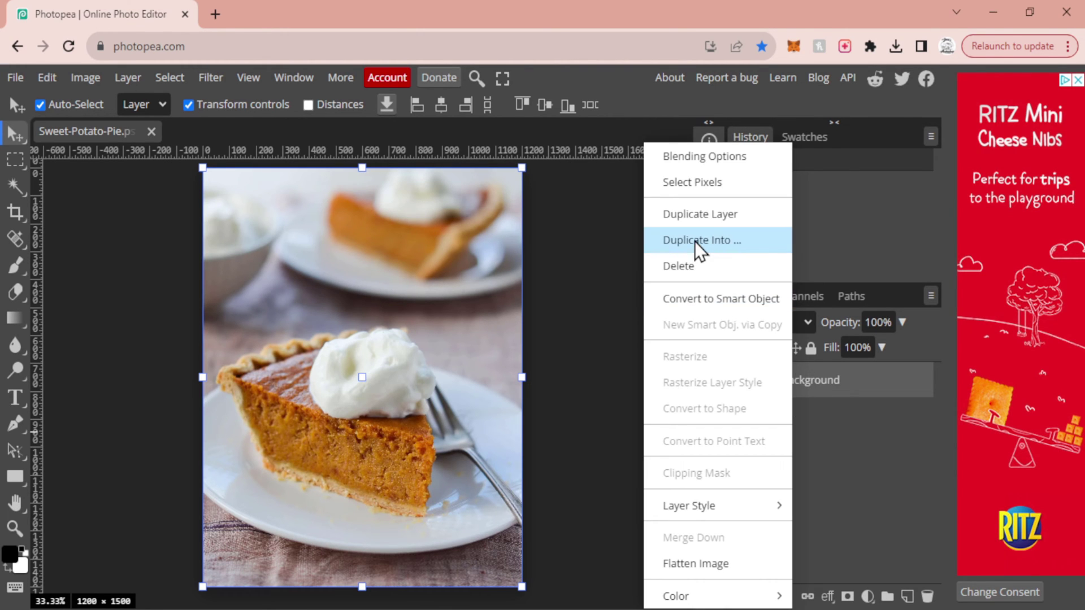
pyautogui.click(712, 217)
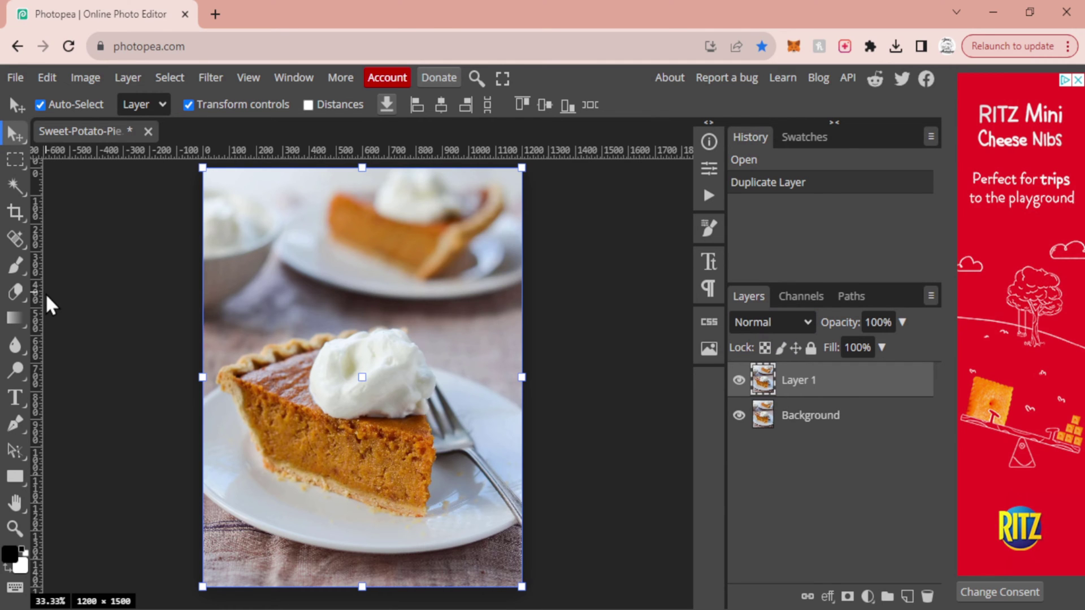
pyautogui.rightClick(13, 237)
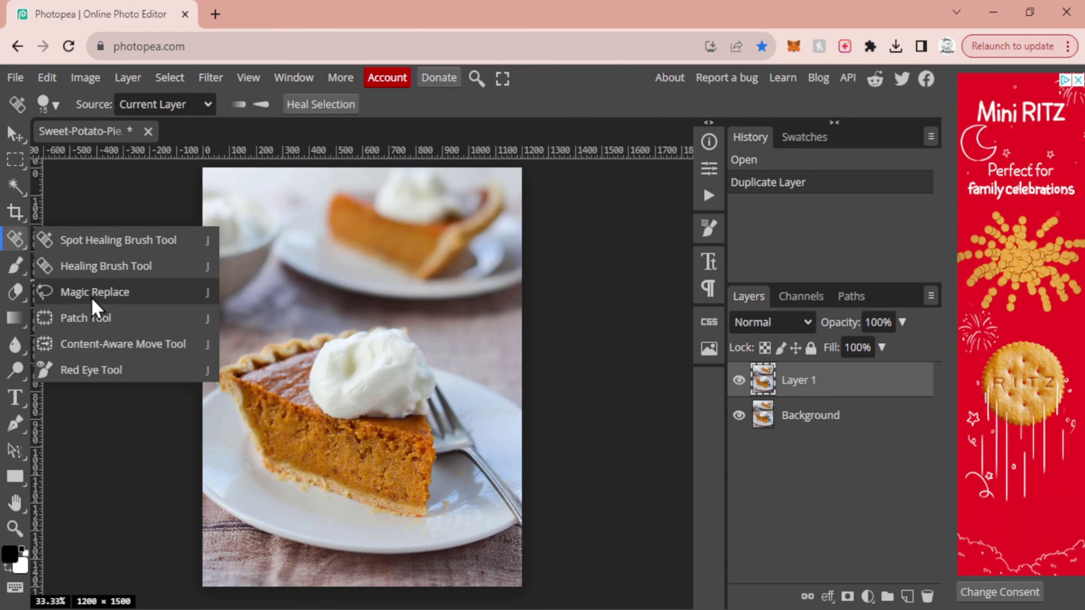
pyautogui.click(91, 294)
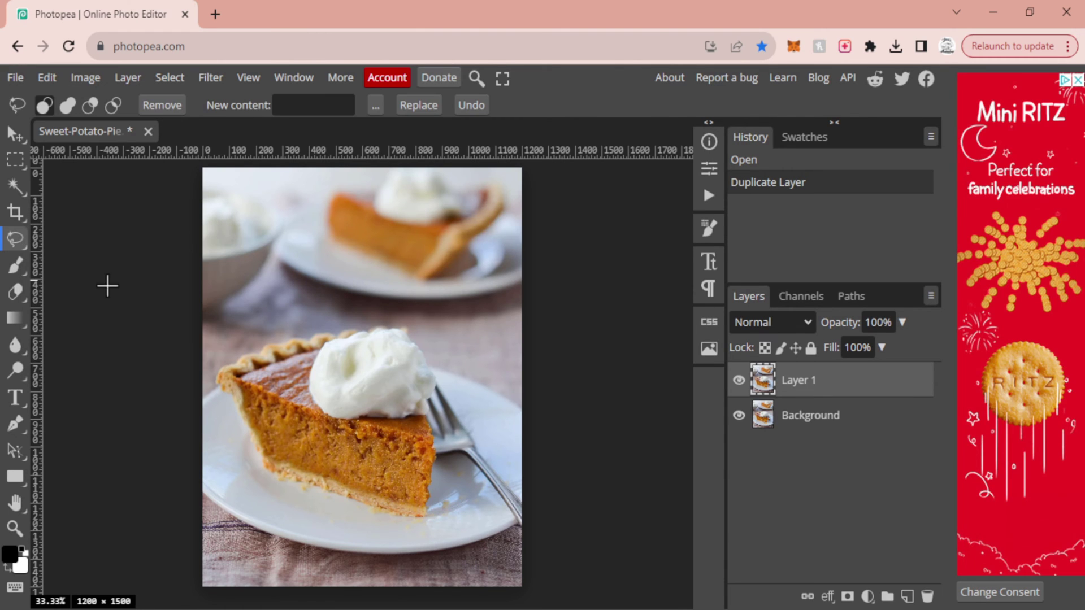
# Make a rectangular selection of about 882 × 787 px around the foreground pie slice.
pyautogui.click(9, 151)
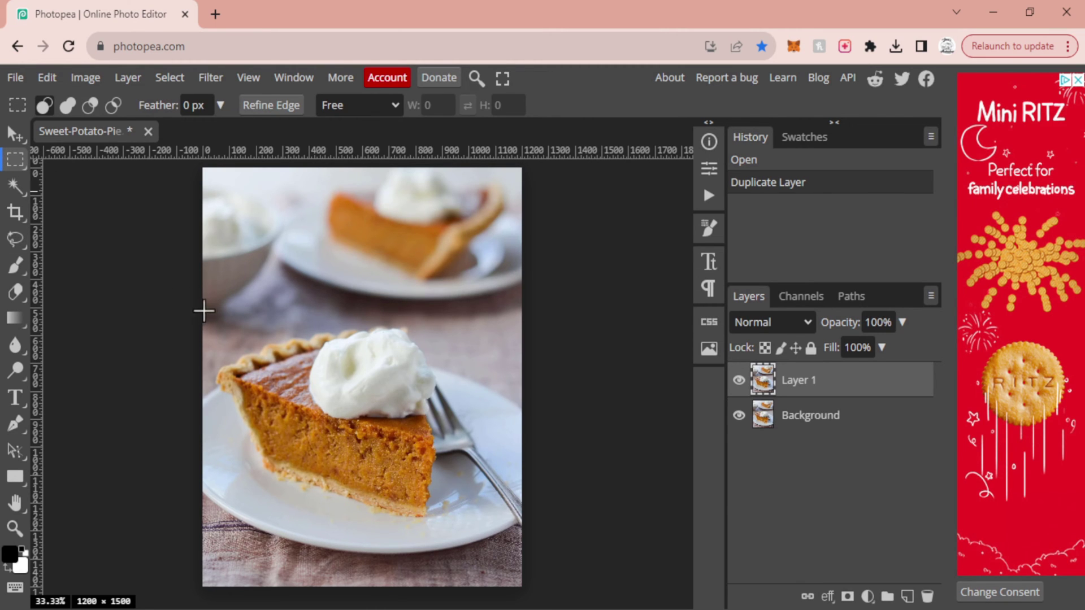
pyautogui.moveTo(213, 308); pyautogui.dragTo(446, 524)
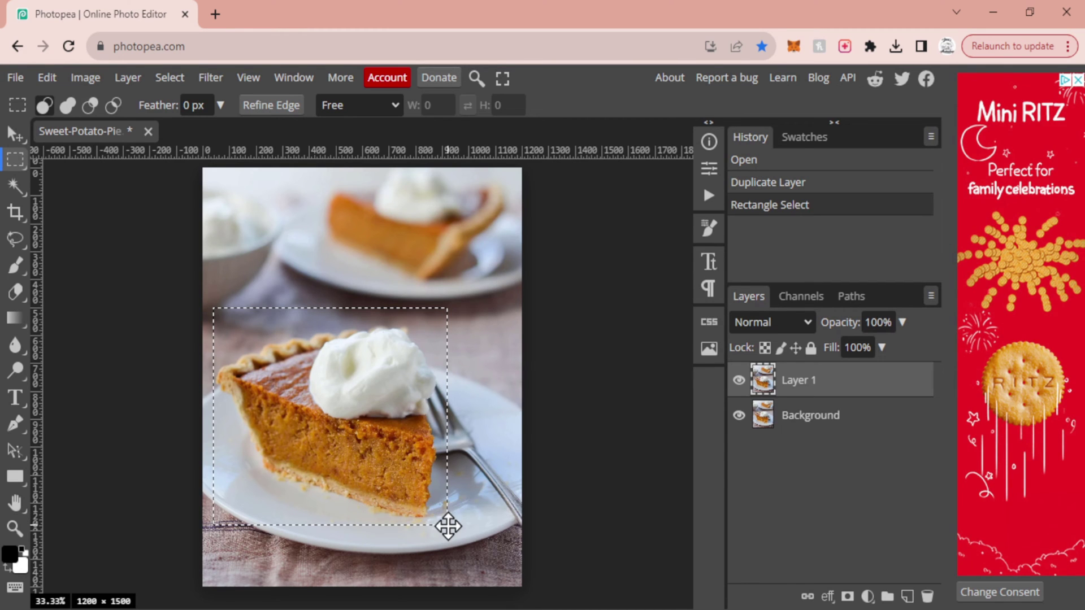
pyautogui.click(214, 285)
pyautogui.moveTo(214, 305); pyautogui.dragTo(449, 525)
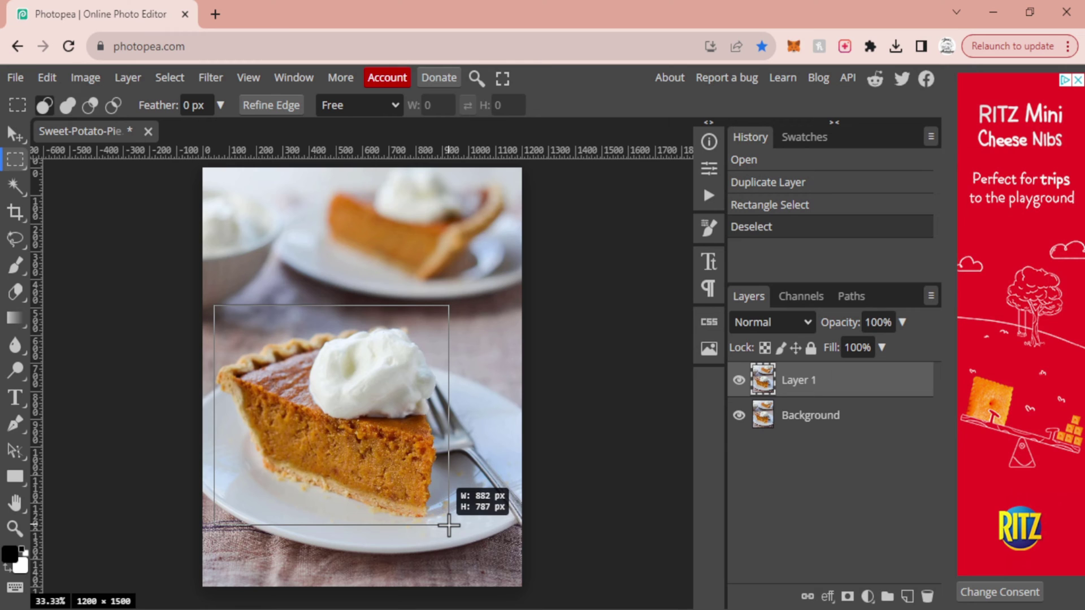
pyautogui.moveTo(449, 525); pyautogui.dragTo(448, 523)
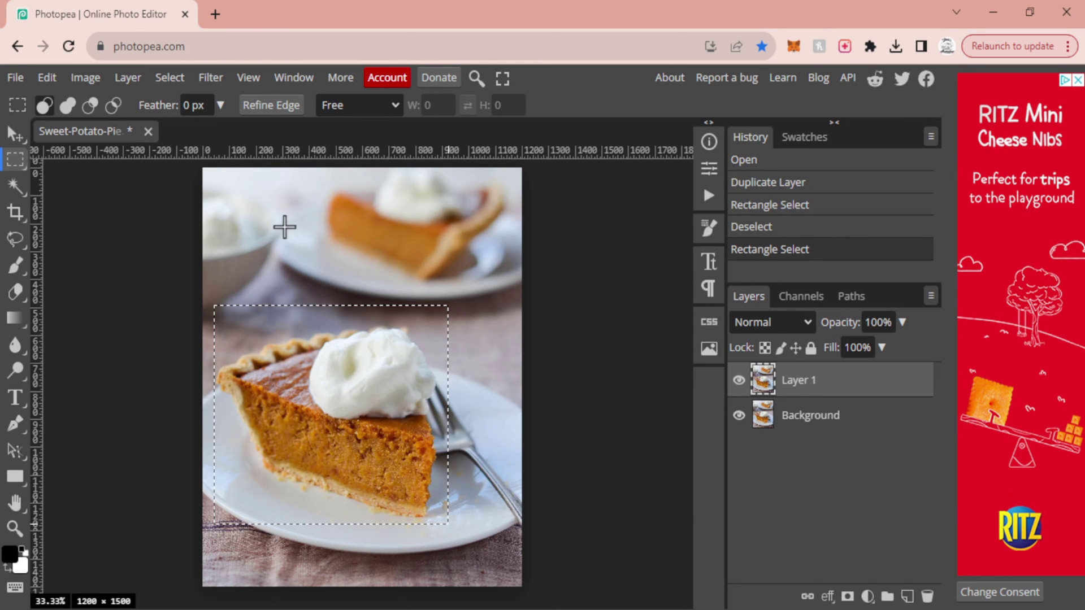
# Replace the selected area with the new content "slice of apple pie" using Magic Replace, agreeing to watch a short ad.
pyautogui.click(18, 243)
pyautogui.click(309, 106)
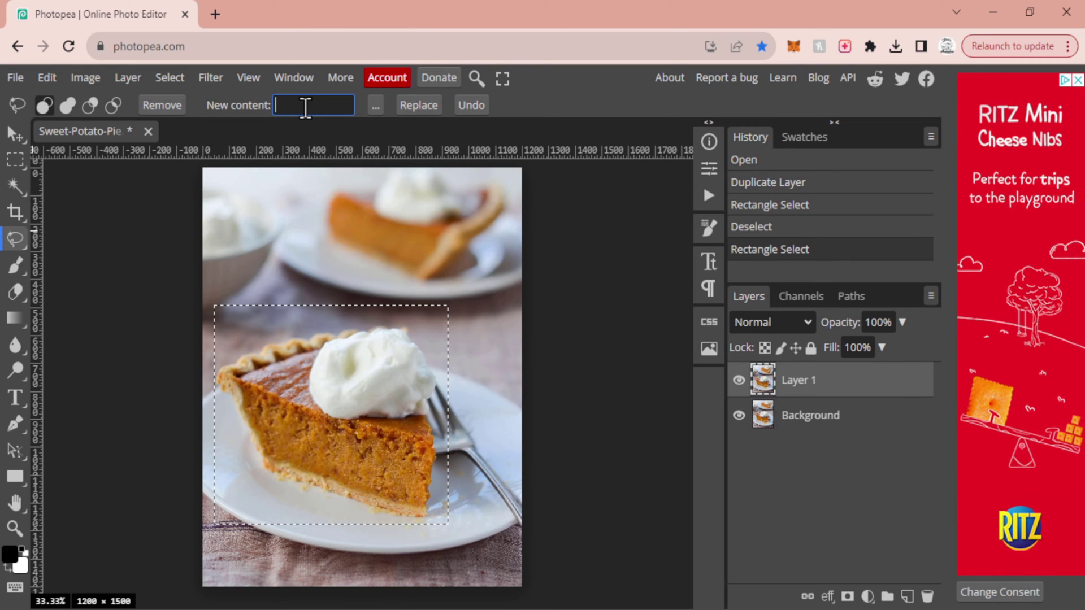
pyautogui.write('slice of apple pie')
pyautogui.click(419, 105)
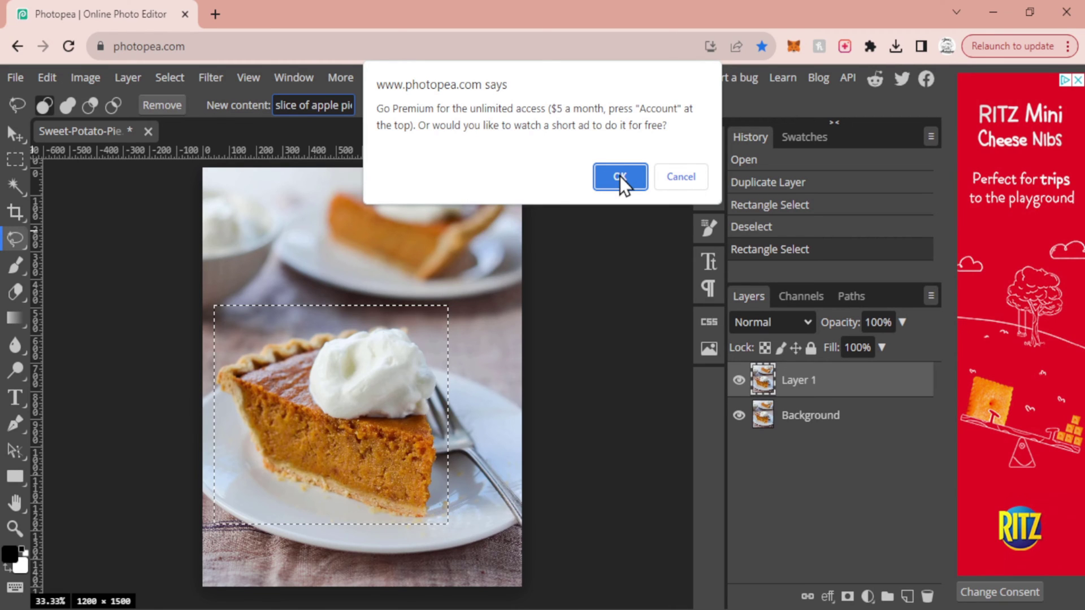
pyautogui.click(619, 175)
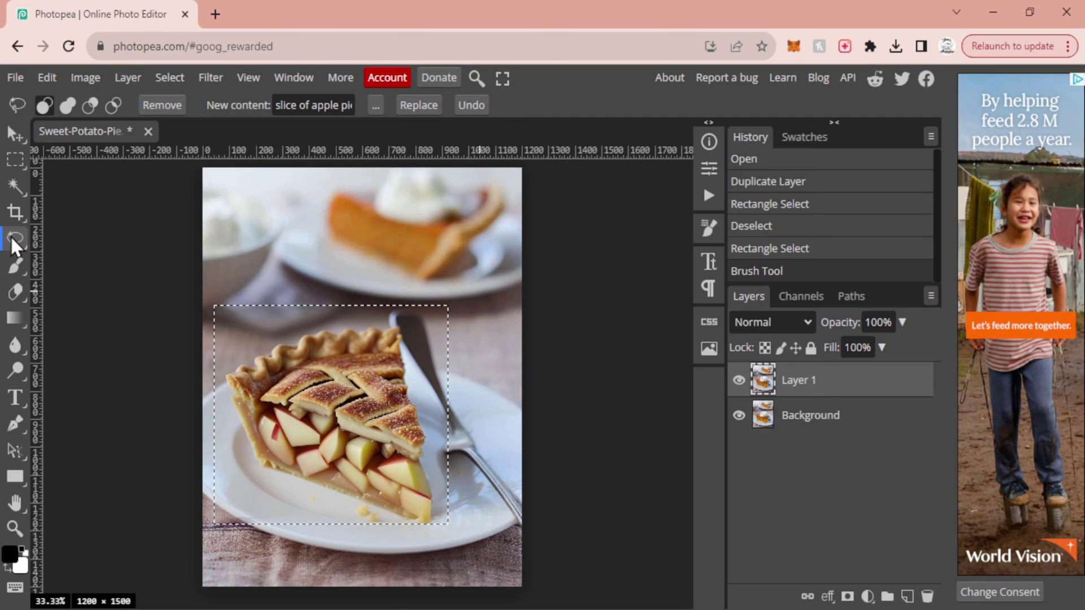
# Switch to the Move tool and clear the rectangular selection around the apple pie slice.
pyautogui.click(15, 134)
pyautogui.click(157, 301)
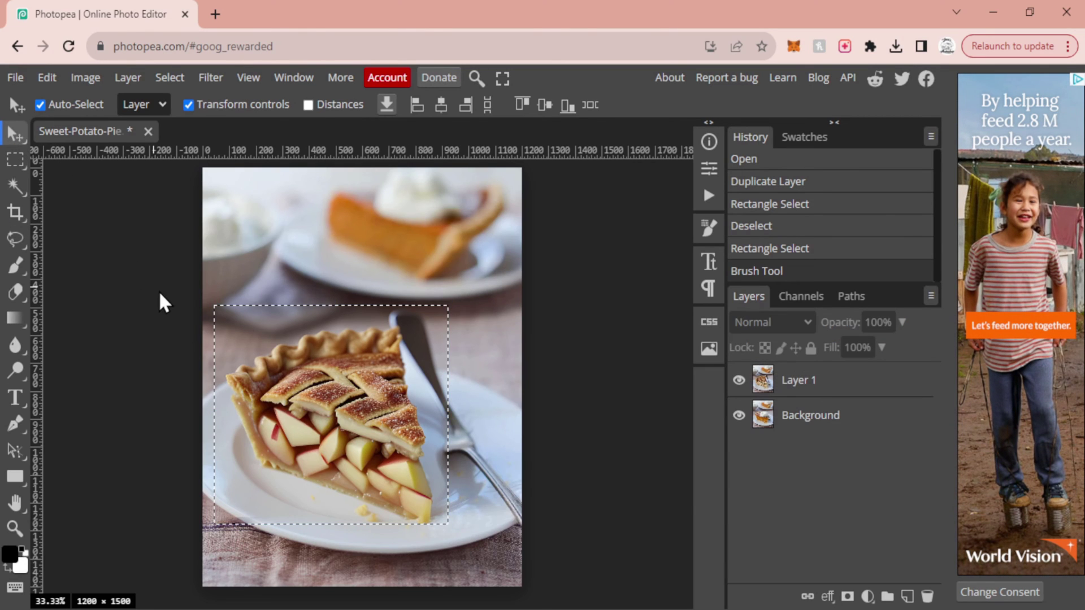
pyautogui.hotkey('ctrl', 'd')
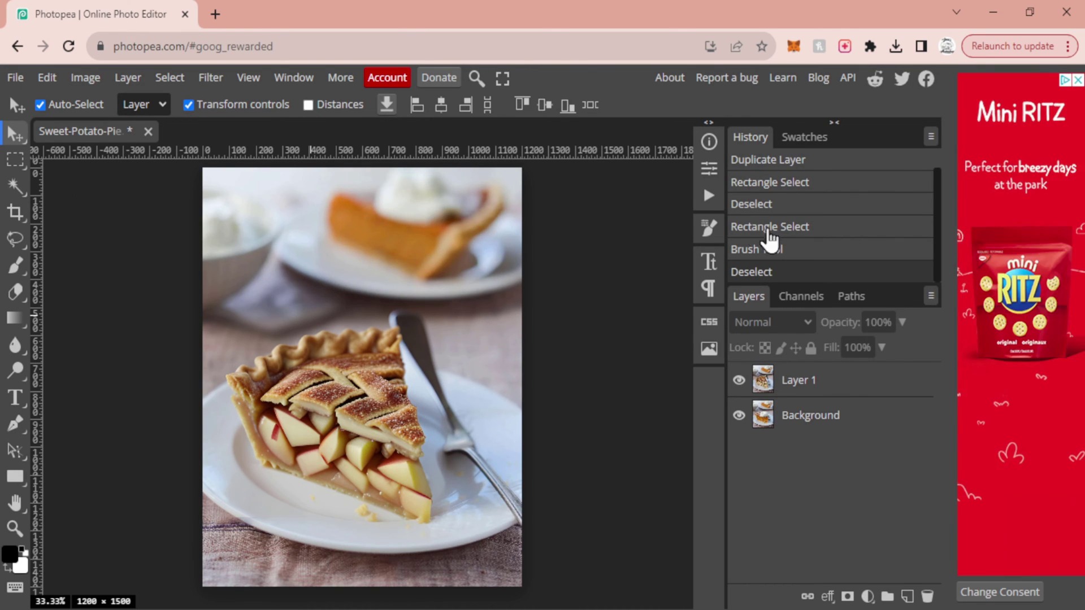
# Restore the rectangular selection from the history, regenerate the apple pie slice with Magic Replace, and deselect.
pyautogui.click(815, 250)
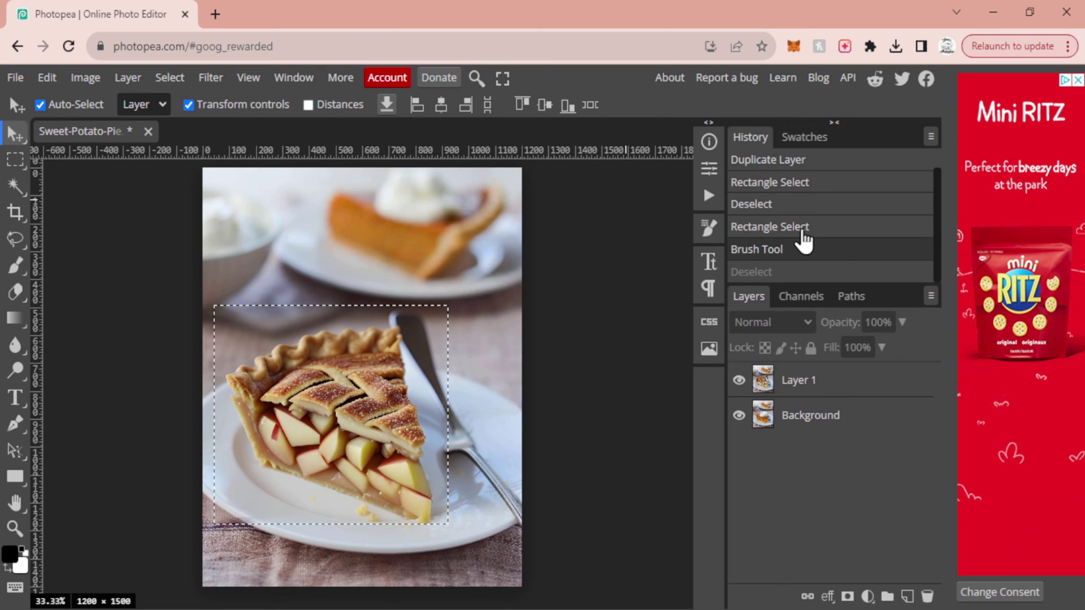
pyautogui.click(15, 238)
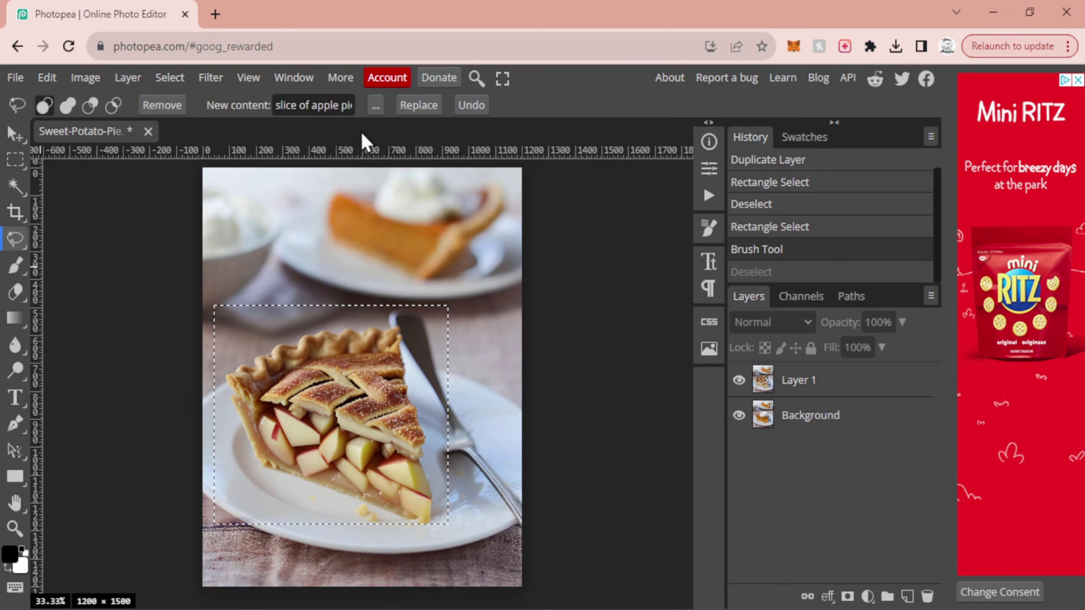
pyautogui.click(418, 105)
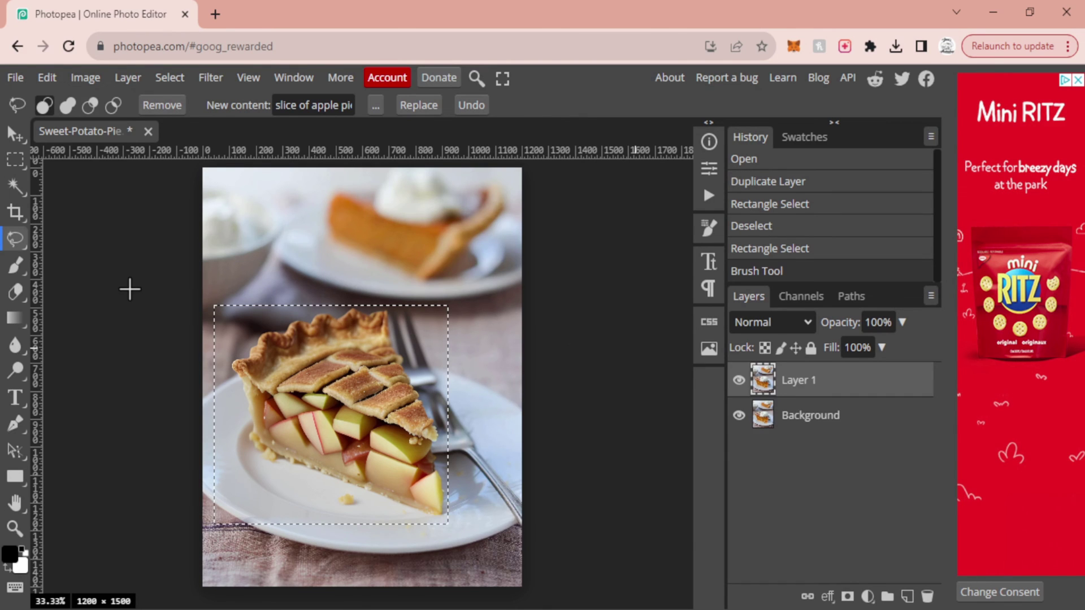
pyautogui.click(131, 290)
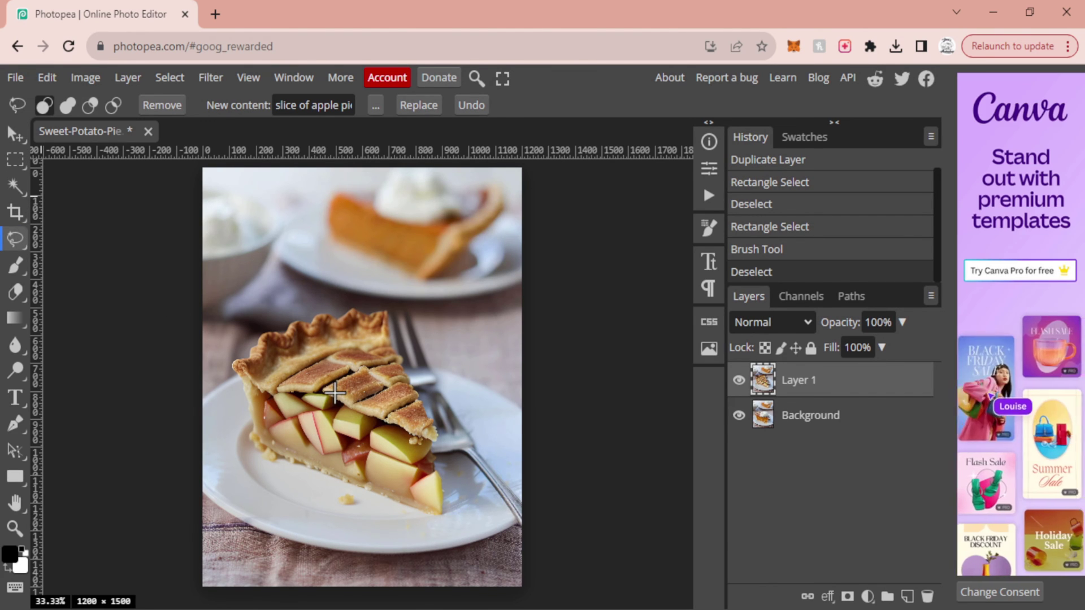
# Lasso an area over the top of the pie slice and replace it with "ice cream on slice of pie".
pyautogui.moveTo(313, 375)
pyautogui.mouseDown()
pyautogui.moveTo(298, 290)
pyautogui.moveTo(324, 270)
pyautogui.moveTo(414, 317)
pyautogui.moveTo(446, 373)
pyautogui.moveTo(440, 408)
pyautogui.moveTo(416, 419)
pyautogui.moveTo(333, 390)
pyautogui.mouseUp()
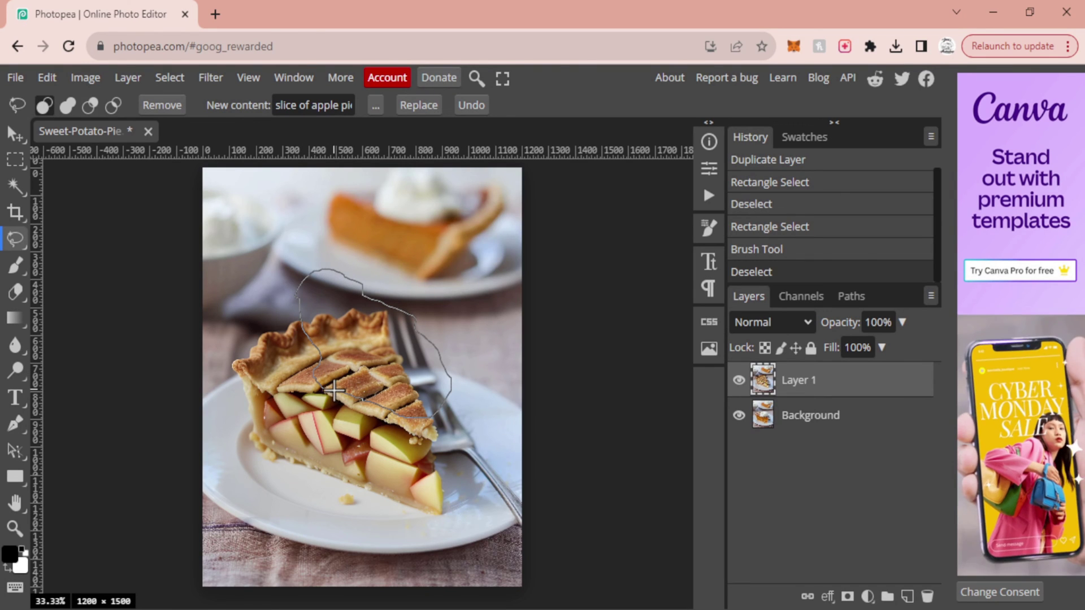
pyautogui.click(279, 106)
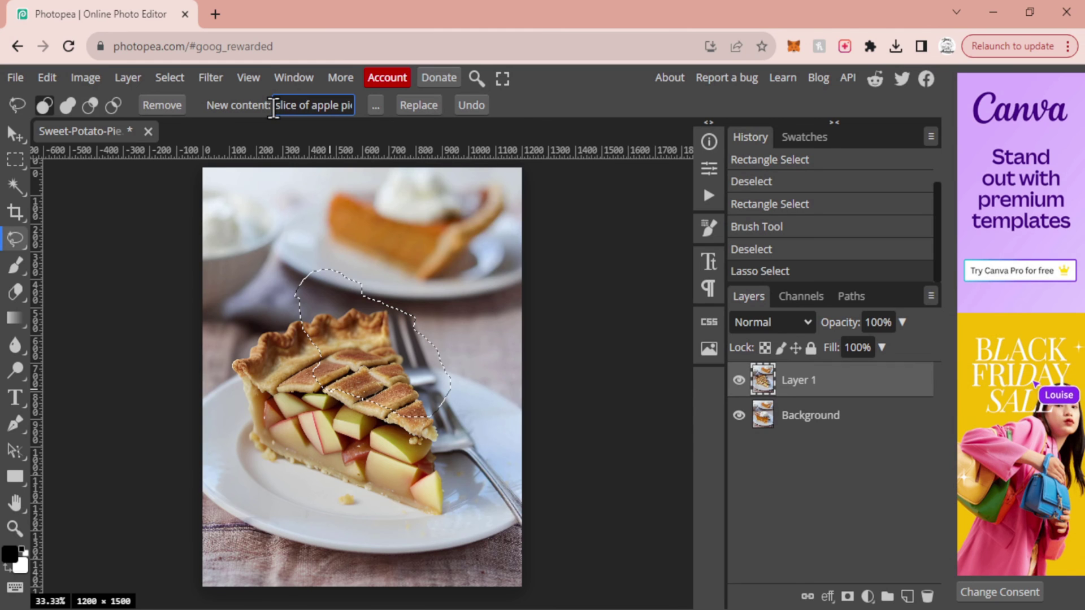
pyautogui.write('ice cream onslic')
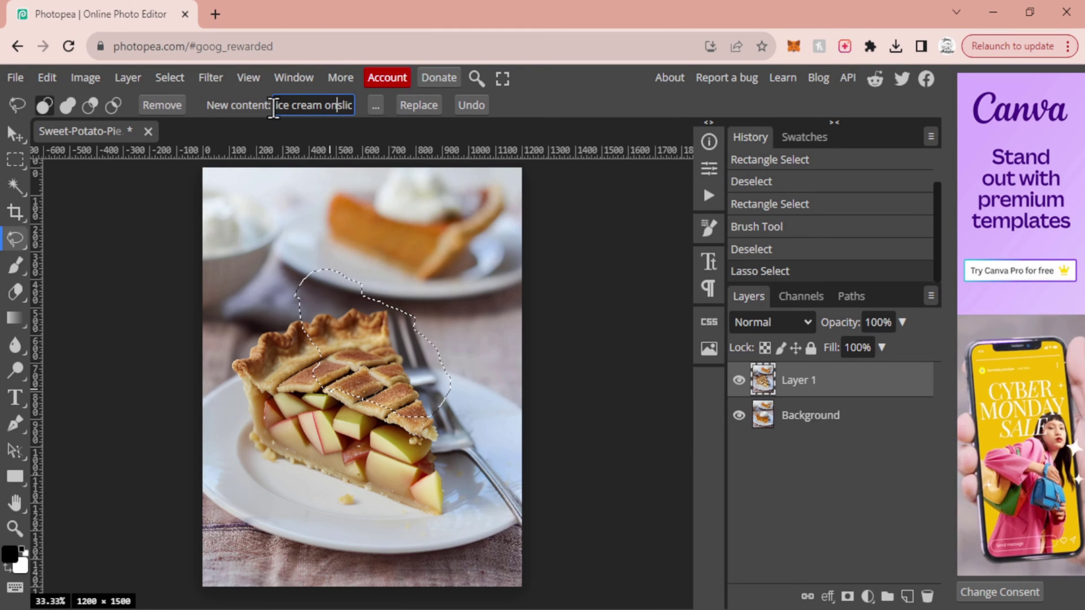
pyautogui.press('Right')
pyautogui.press('Right')
pyautogui.press('Right')
pyautogui.press('Right')
pyautogui.press('Right')
pyautogui.press('Right')
pyautogui.press('Right')
pyautogui.press('Right')
pyautogui.press('Right')
pyautogui.press('Right')
pyautogui.press('Right')
pyautogui.press('Right')
pyautogui.press('Right')
pyautogui.press('Right')
pyautogui.press('Right')
pyautogui.press('Right')
pyautogui.press('Right')
pyautogui.press('Right')
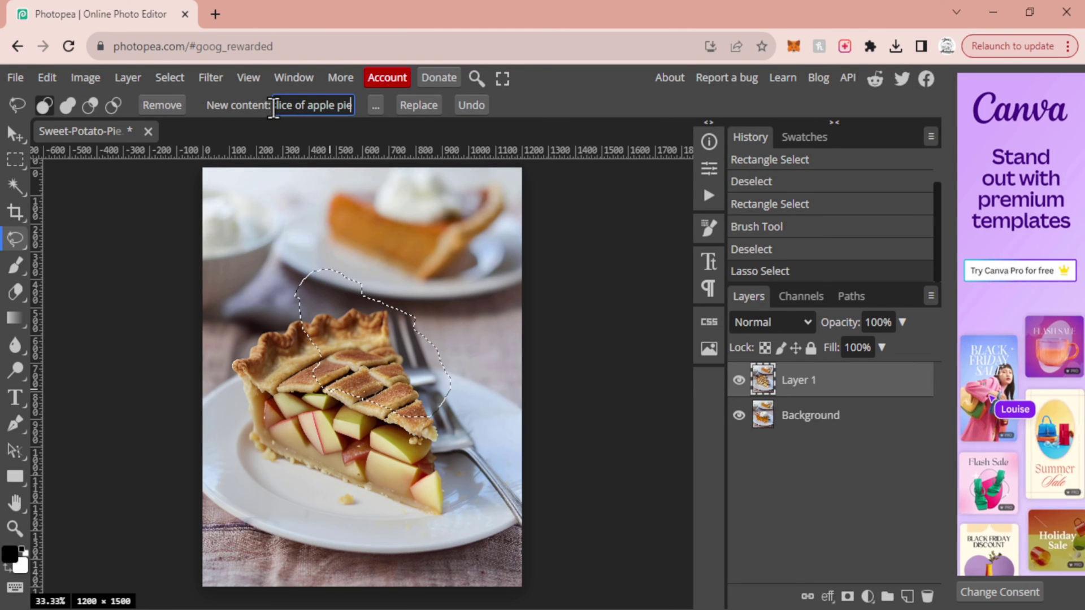
pyautogui.press('Left')
pyautogui.press('BackSpace')
pyautogui.press('BackSpace')
pyautogui.press('BackSpace')
pyautogui.press('BackSpace')
pyautogui.press('BackSpace')
pyautogui.press('BackSpace')
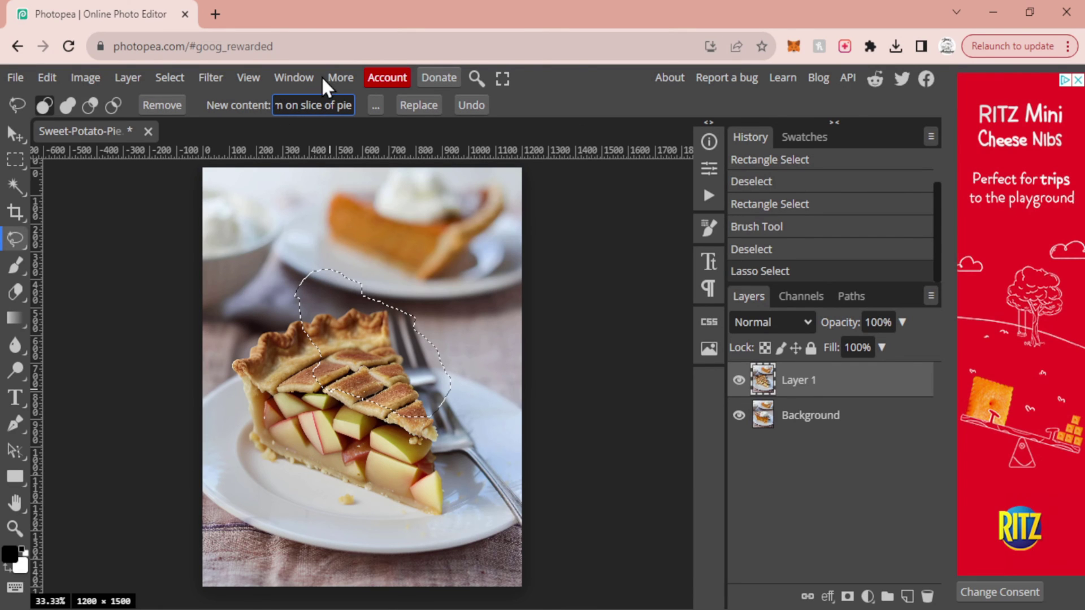
pyautogui.click(413, 105)
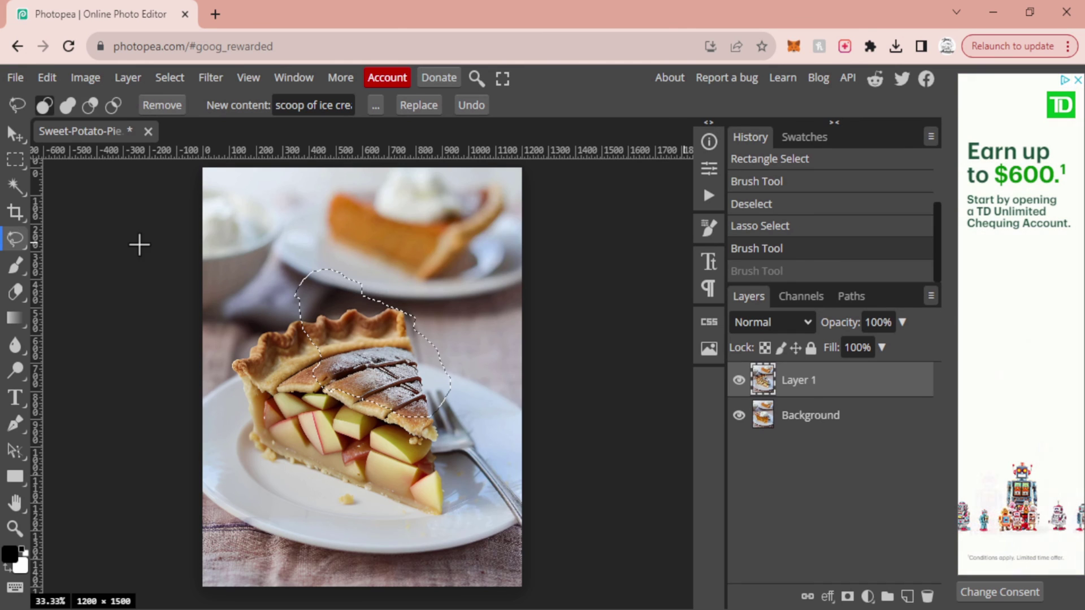
# Duplicate Layer 1 and draw a new rectangular selection around the whole foreground pie slice on the copy.
pyautogui.click(16, 159)
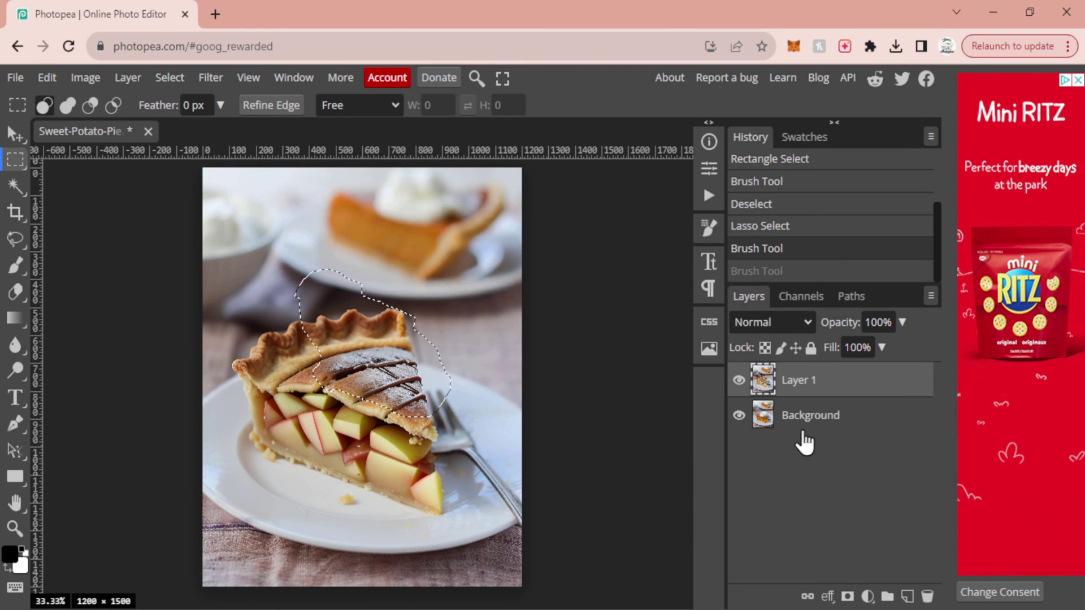
pyautogui.rightClick(840, 395)
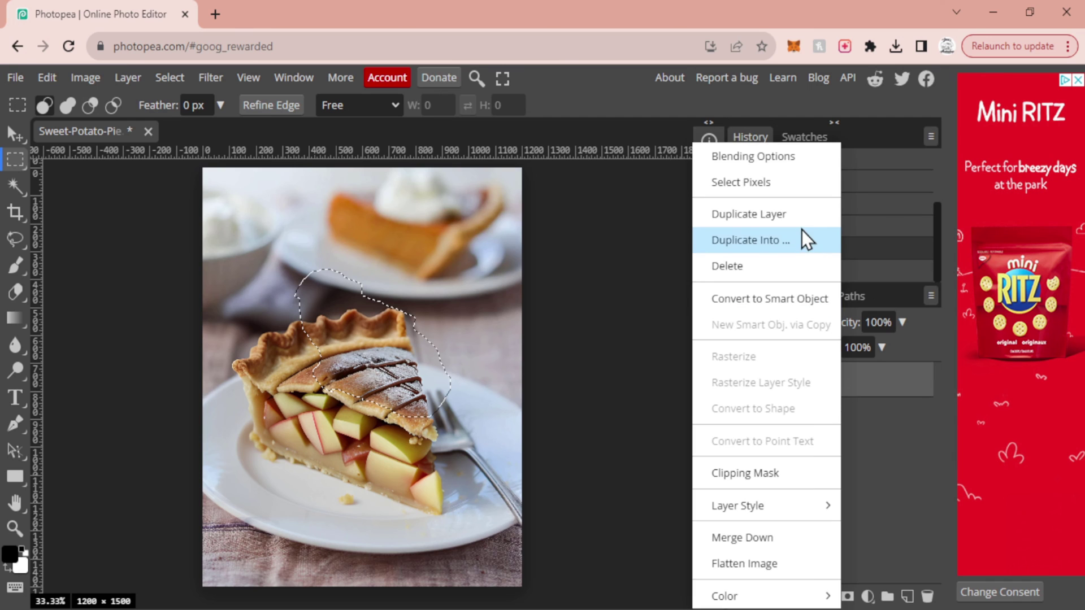
pyautogui.click(796, 216)
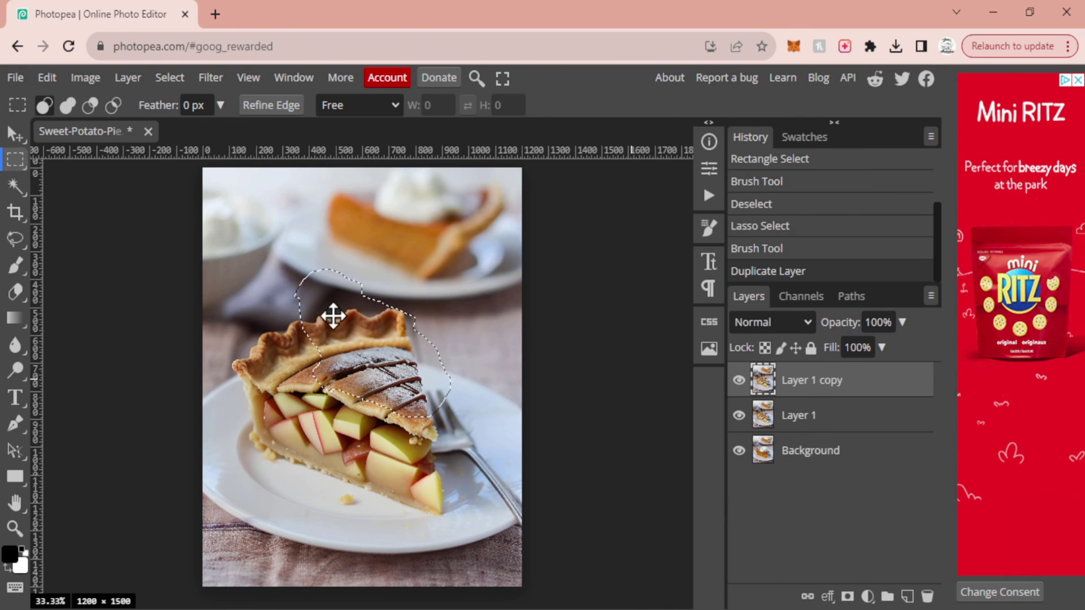
pyautogui.click(292, 314)
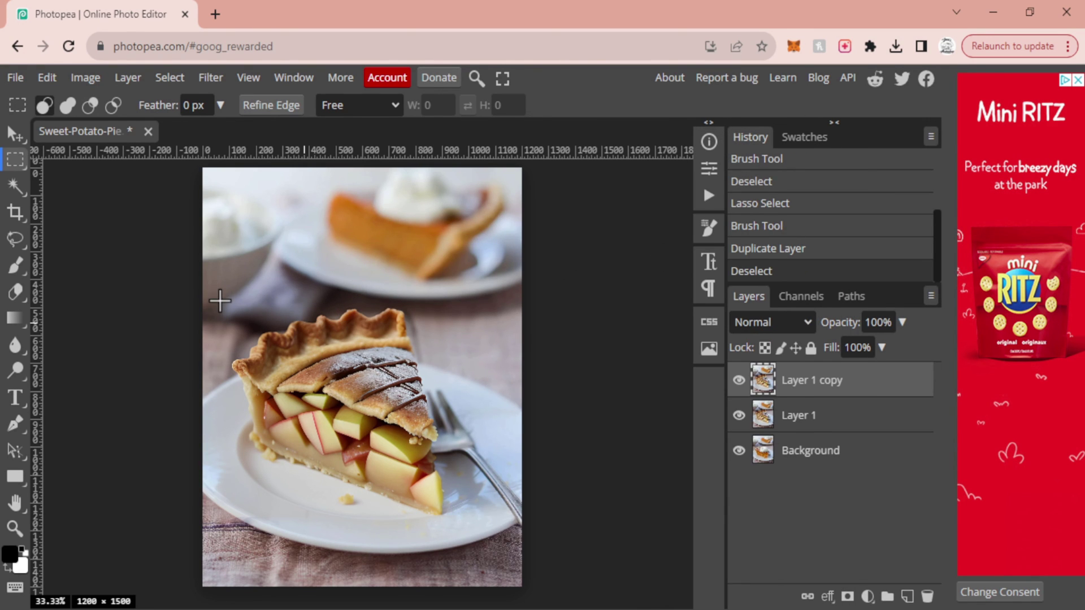
pyautogui.moveTo(226, 293); pyautogui.dragTo(445, 522)
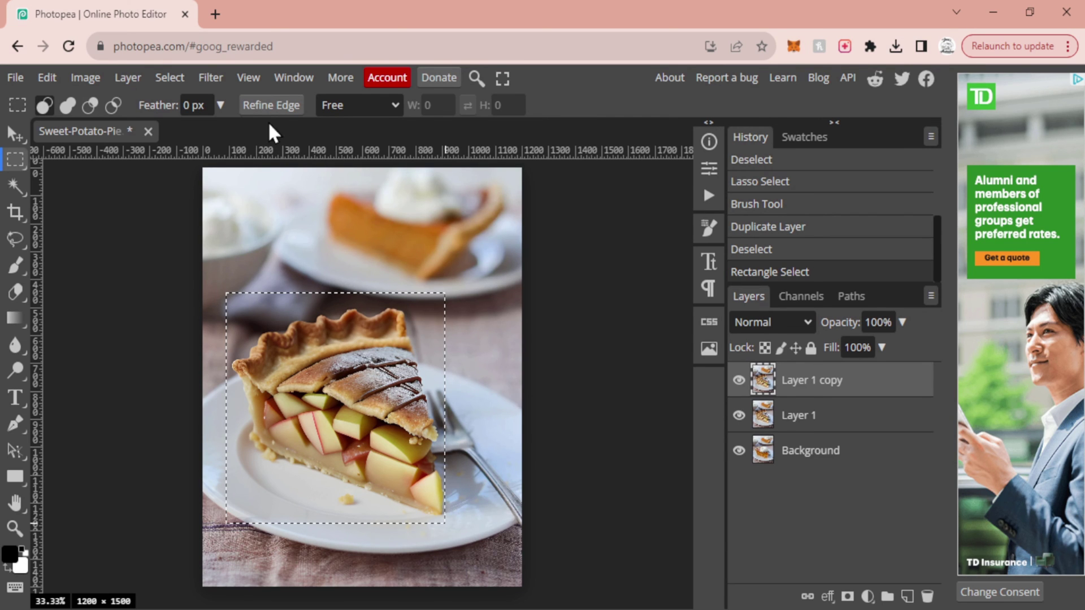
# Replace the selected pie with a generated slice of chocolate cake using Magic Replace, and clear the selection.
pyautogui.click(15, 239)
pyautogui.click(274, 105)
pyautogui.moveTo(274, 105); pyautogui.dragTo(421, 121)
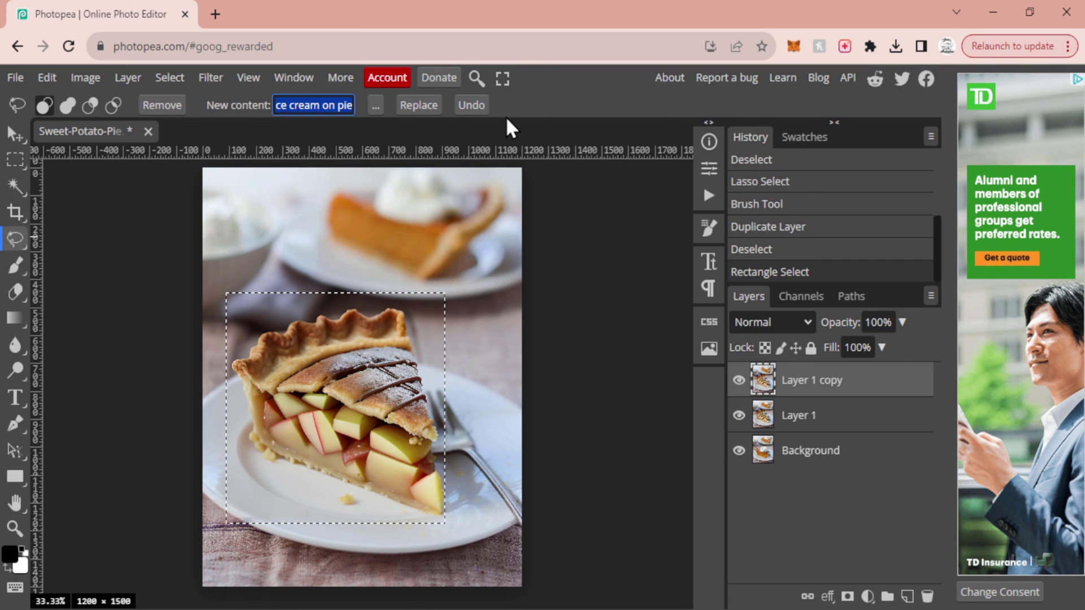
pyautogui.write('slice of ch')
pyautogui.write('ocolat')
pyautogui.press('Return')
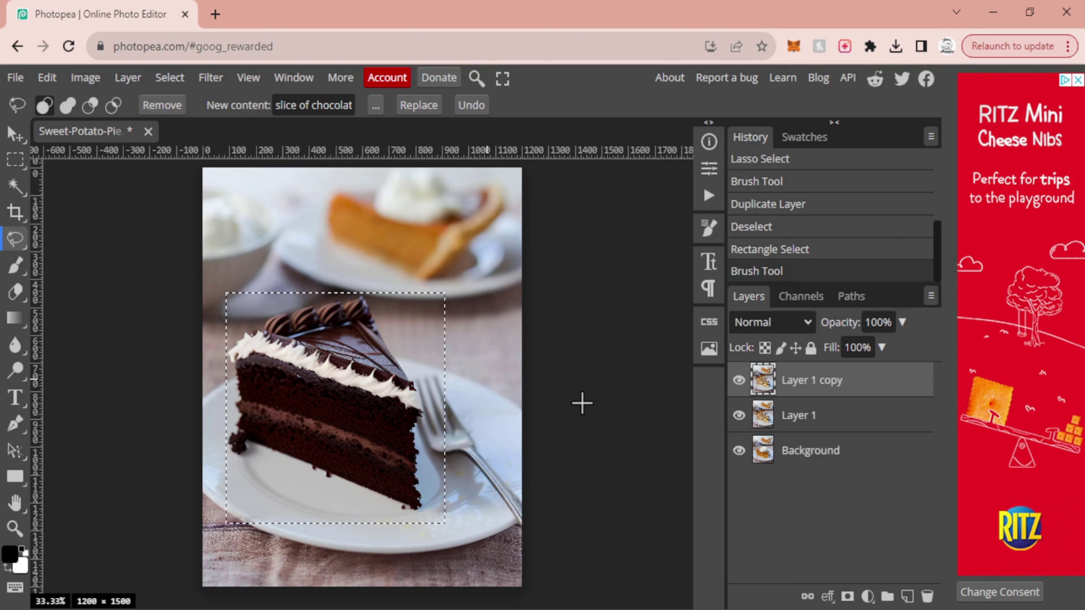
pyautogui.press('v')
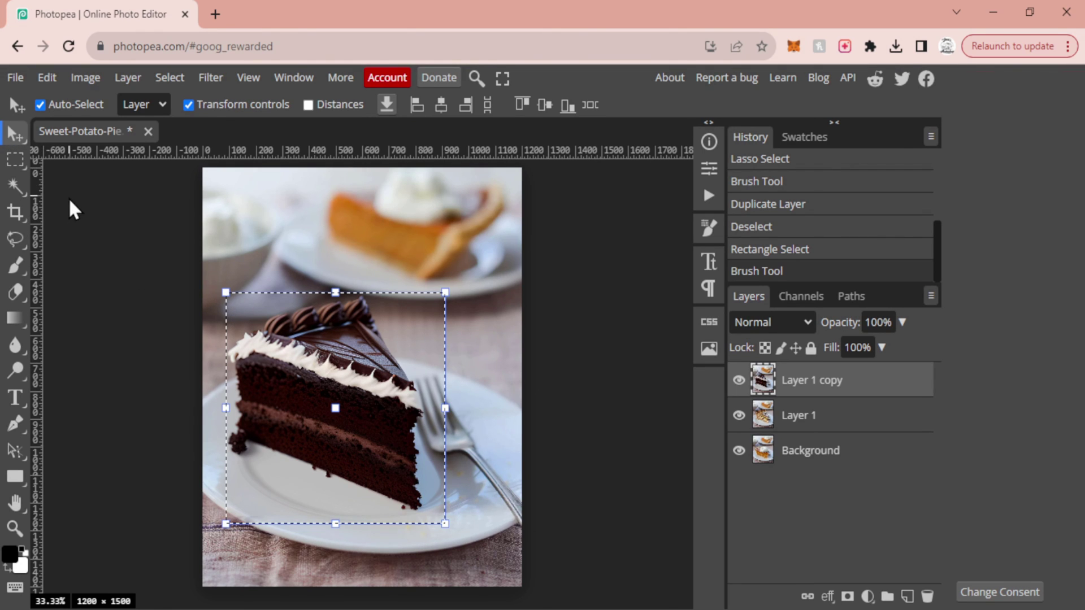
pyautogui.hotkey('ctrl', 'd')
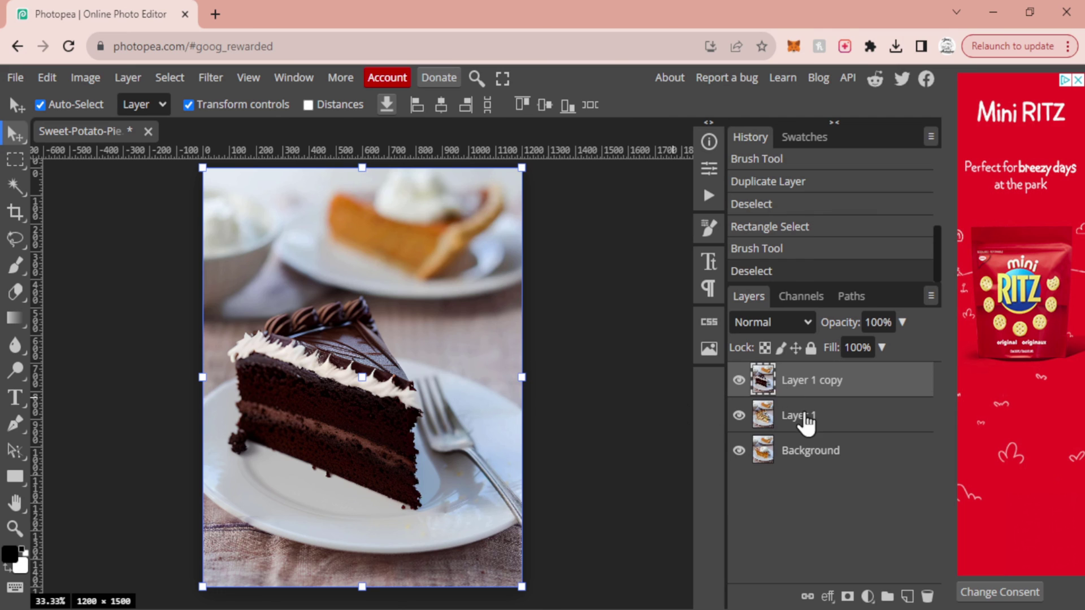
# Compare the cake with the original photo by hiding Layer 1 and toggling the visibility of Layer 1 copy.
pyautogui.click(804, 451)
pyautogui.click(738, 380)
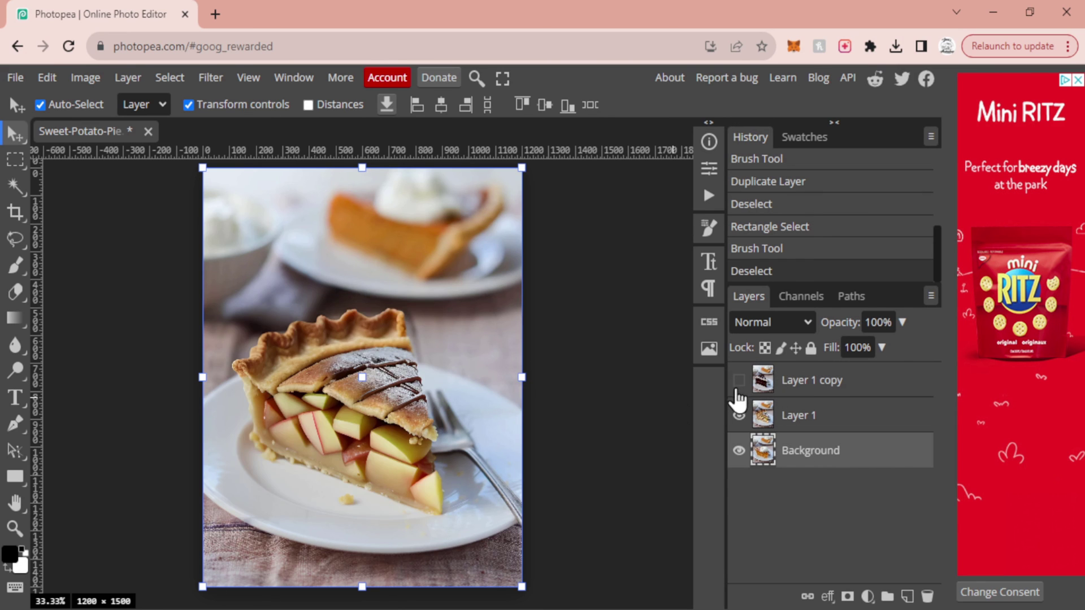
pyautogui.click(738, 415)
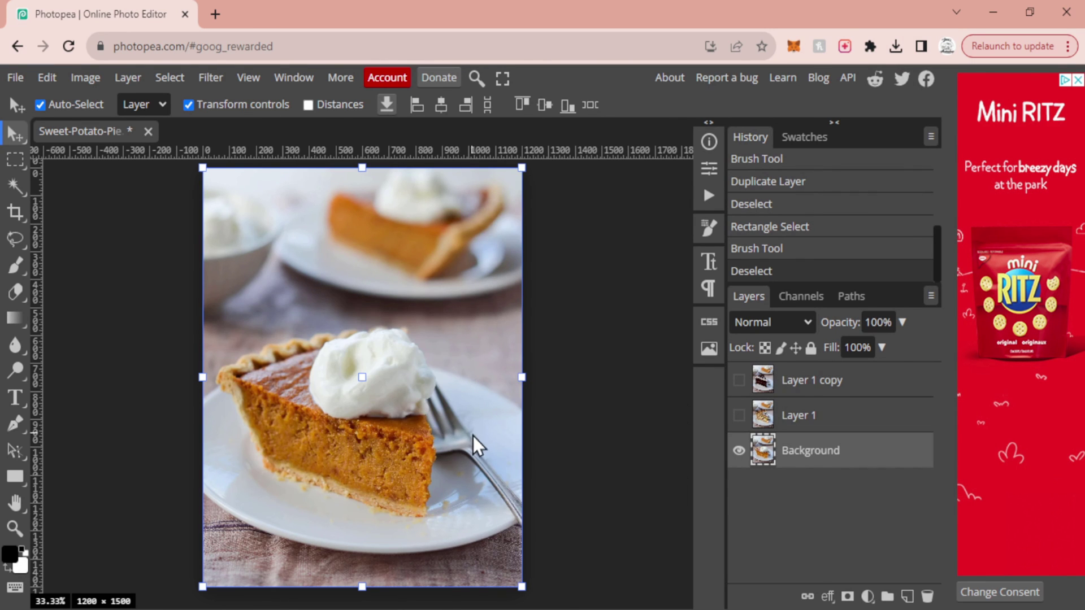
pyautogui.click(738, 380)
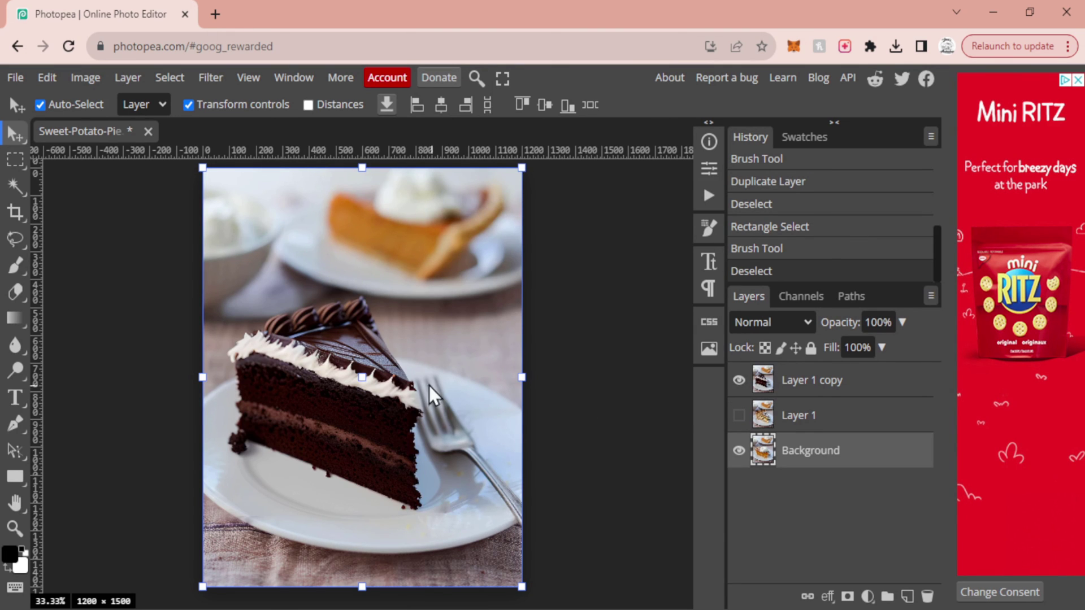
pyautogui.click(739, 380)
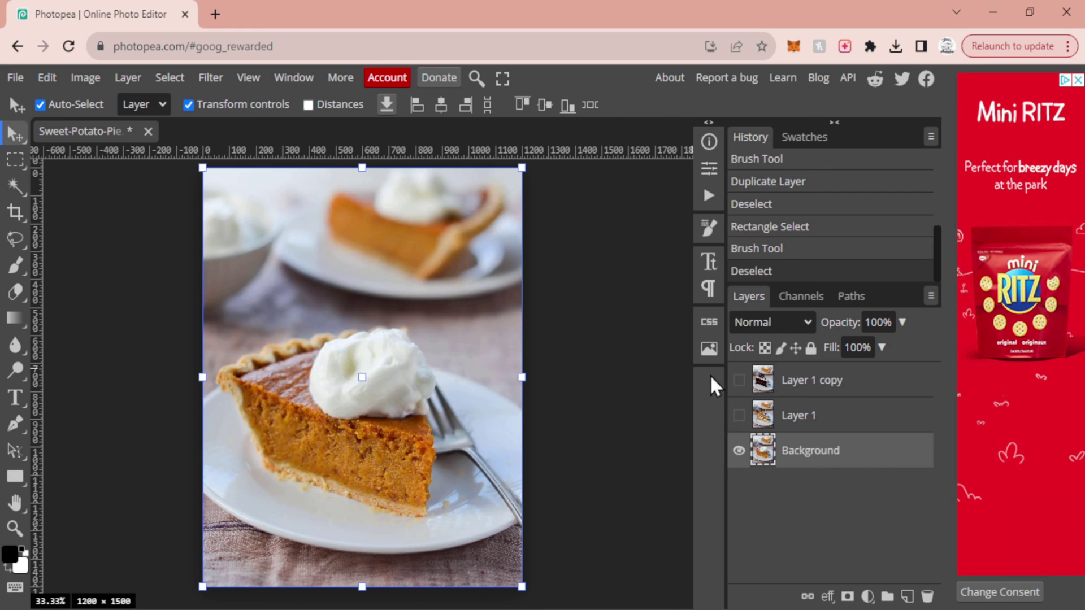
pyautogui.click(738, 381)
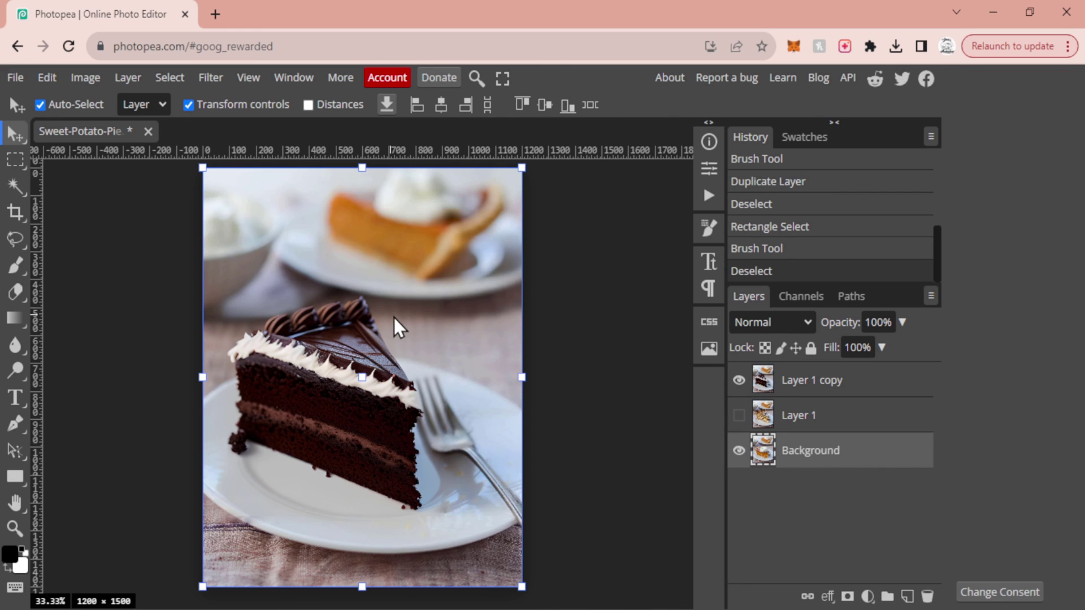